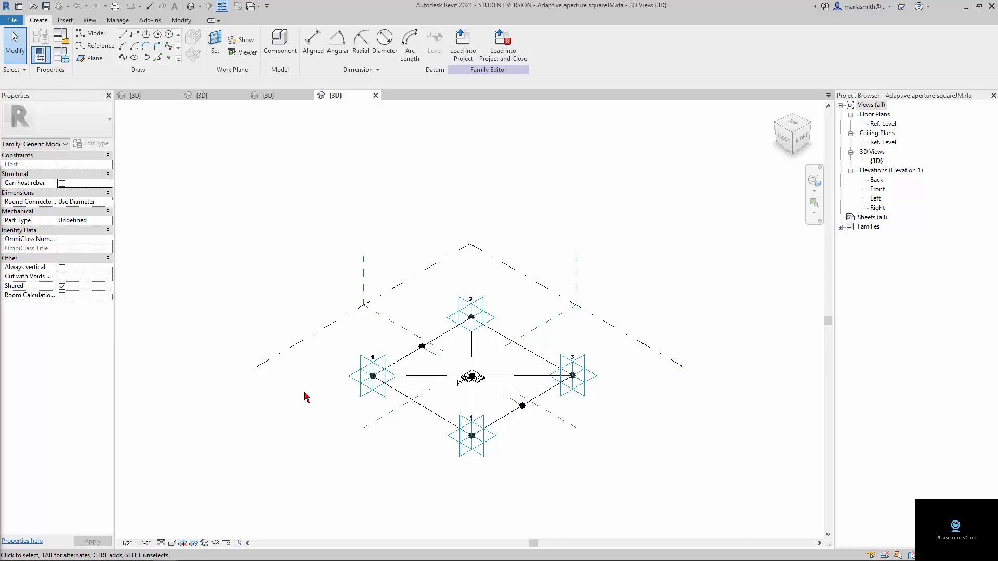
Open the Ref. Level floor plan and set the family's Square Size parameter to 1' 0"
double_click(885, 125)
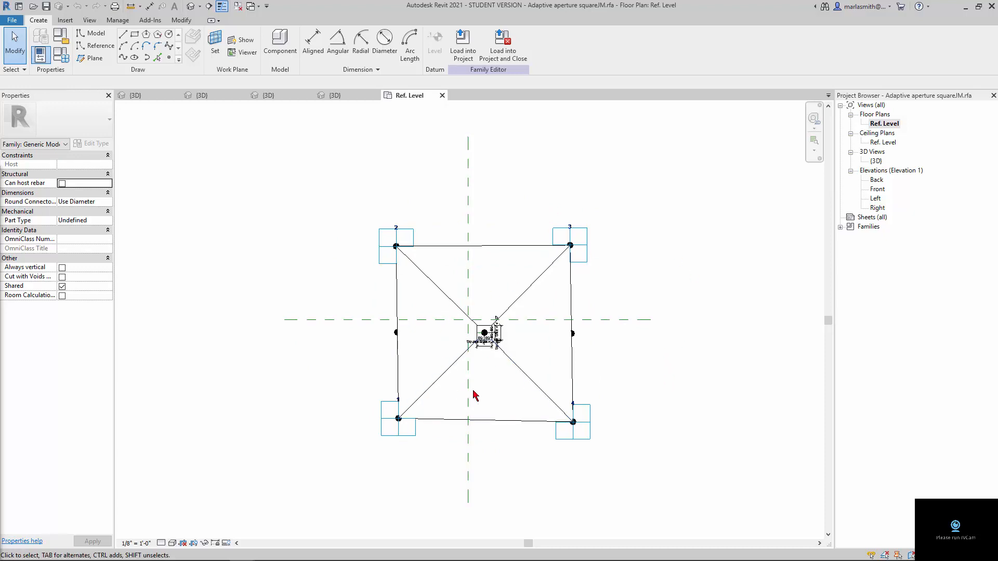
click(63, 61)
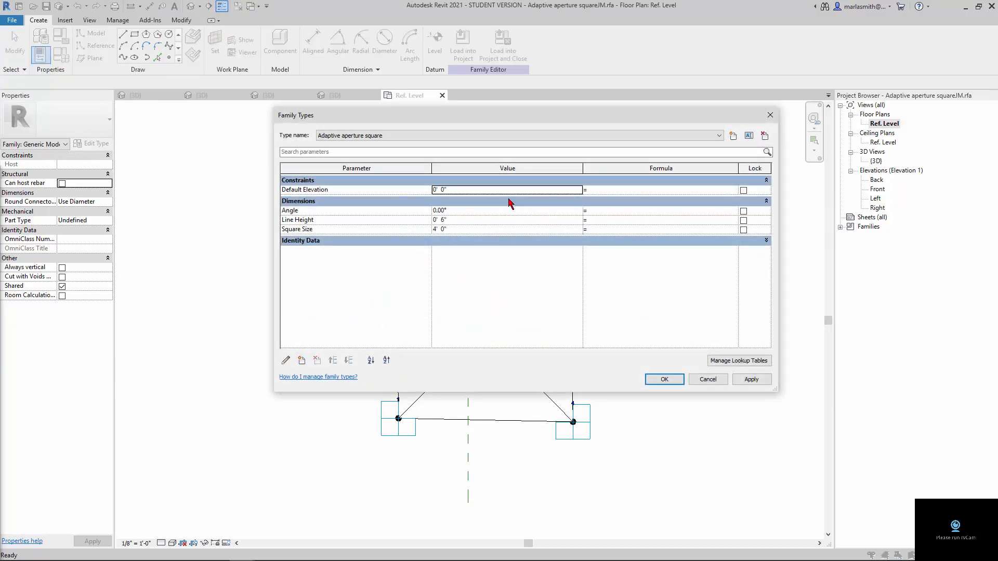
click(498, 230)
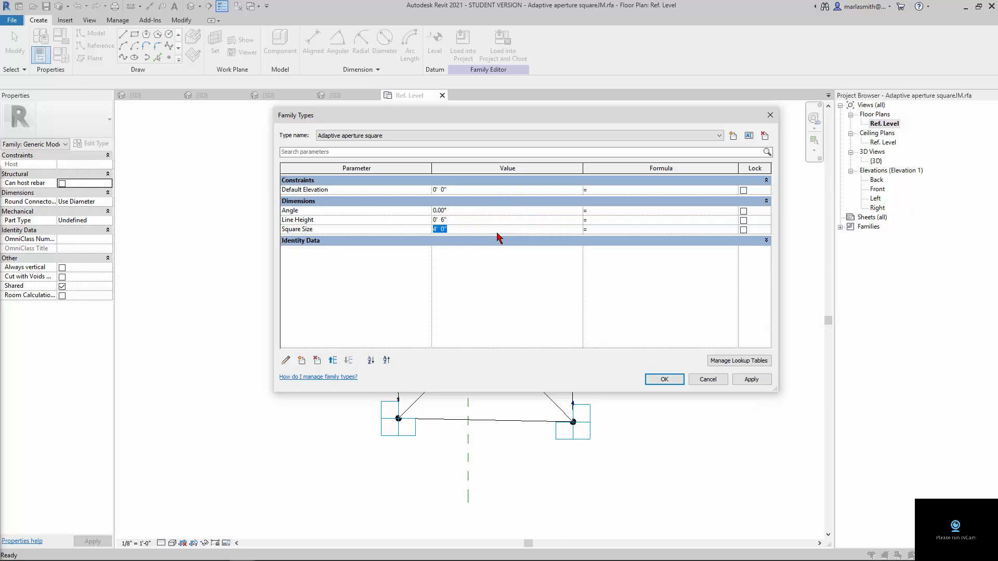
click(752, 380)
click(667, 380)
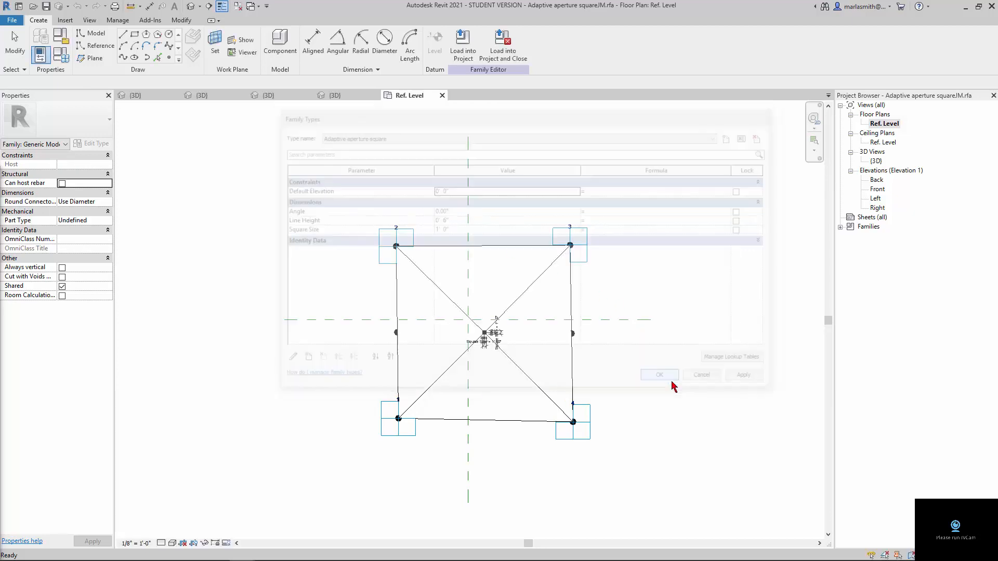
Position adaptive point 2 at 2' left of the vertical center reference plane and 2' above the horizontal one
click(593, 239)
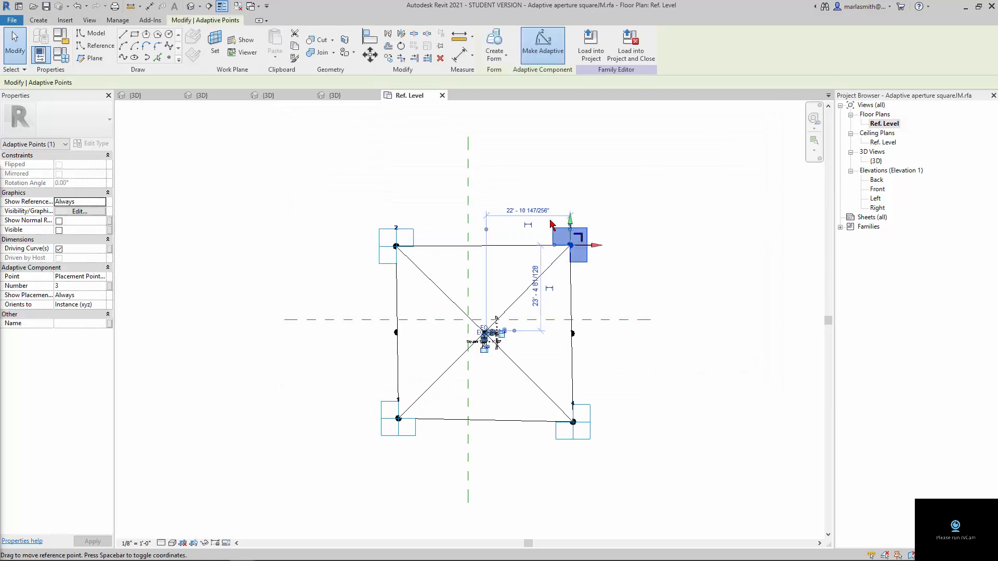
click(412, 237)
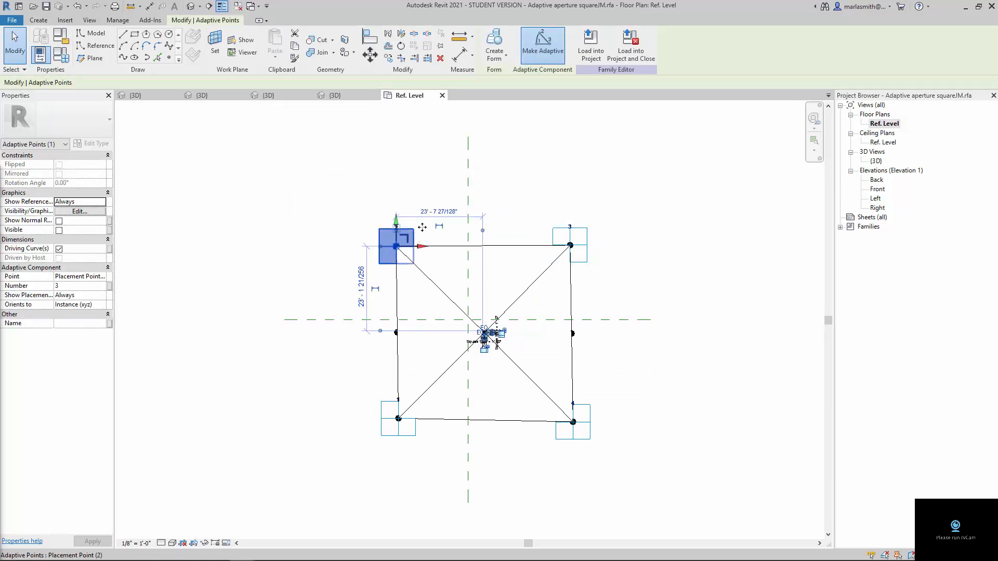
drag(482, 232, 469, 235)
click(433, 210)
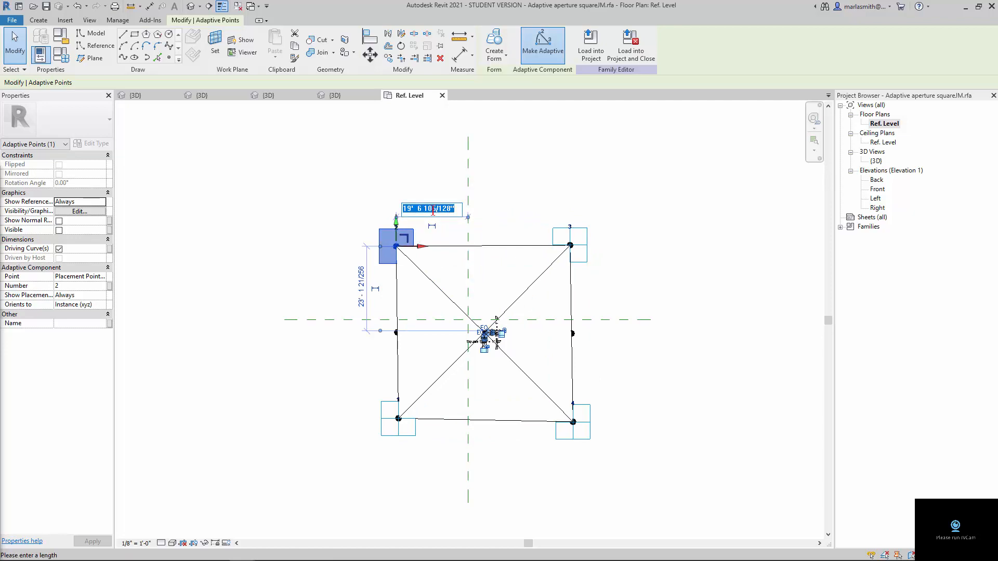
text(2)
key(Return)
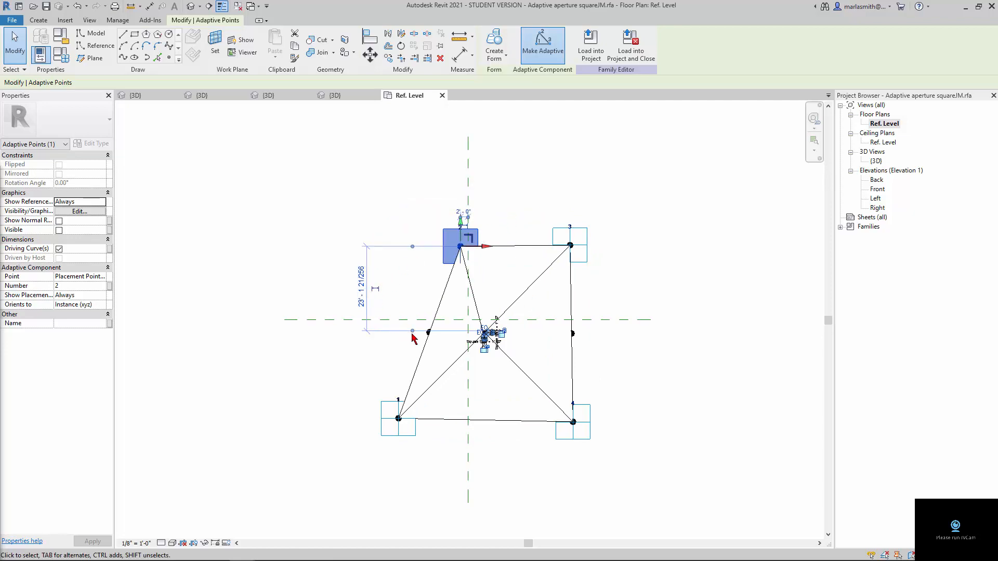
drag(413, 330, 415, 319)
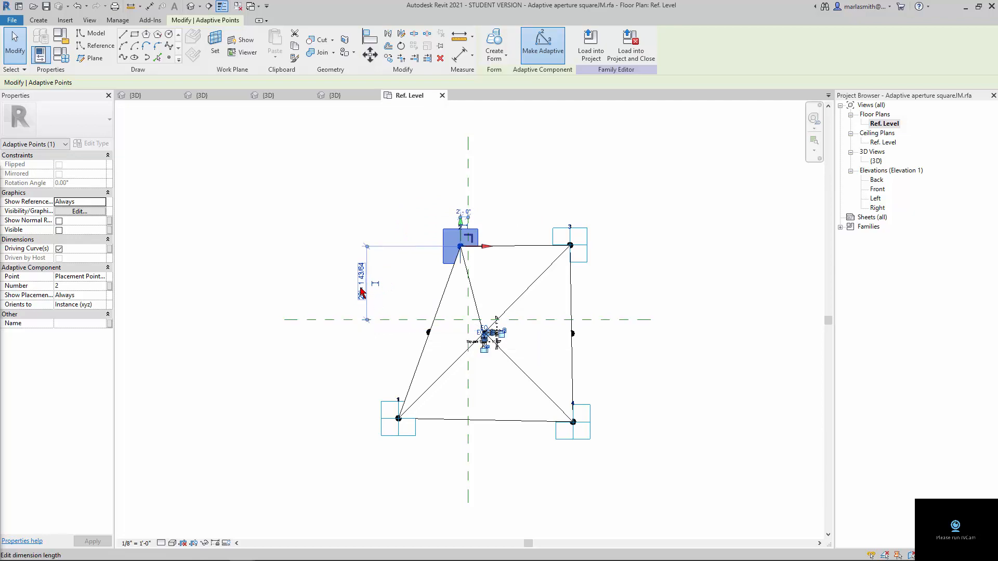
click(361, 292)
text(2)
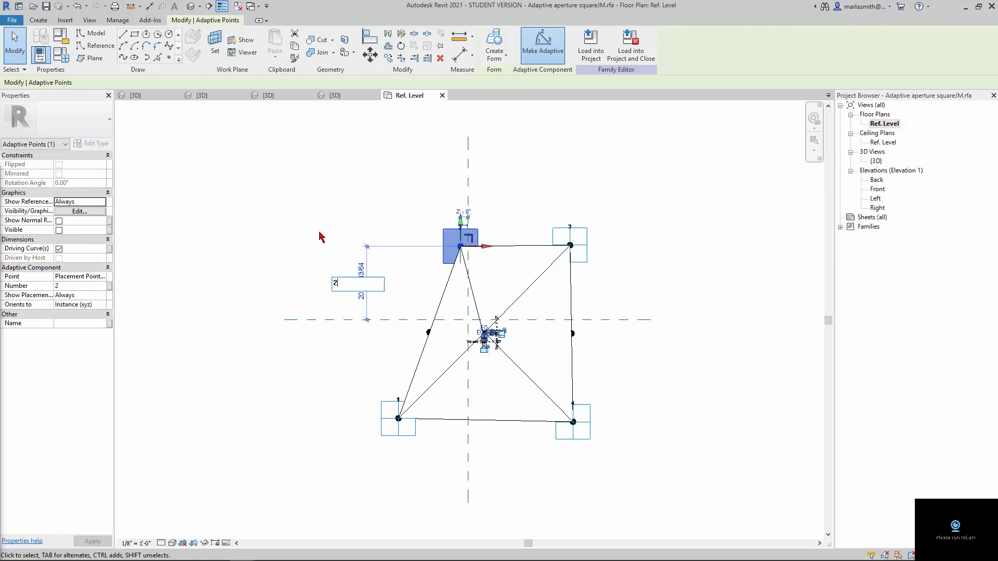
key(Return)
Position adaptive point 1 at 2' below the horizontal center reference plane and 2' left of the vertical one
click(398, 411)
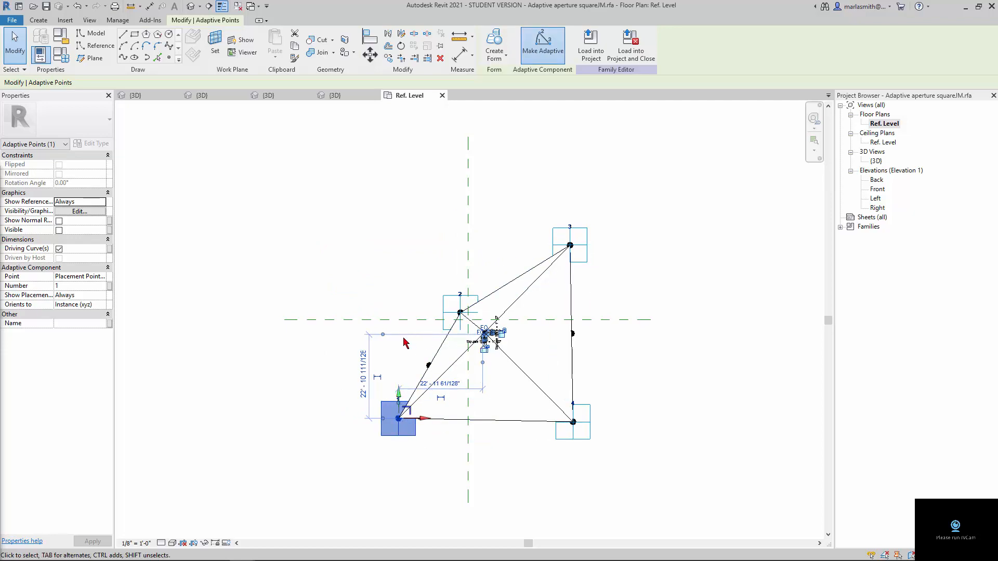
drag(383, 337, 380, 320)
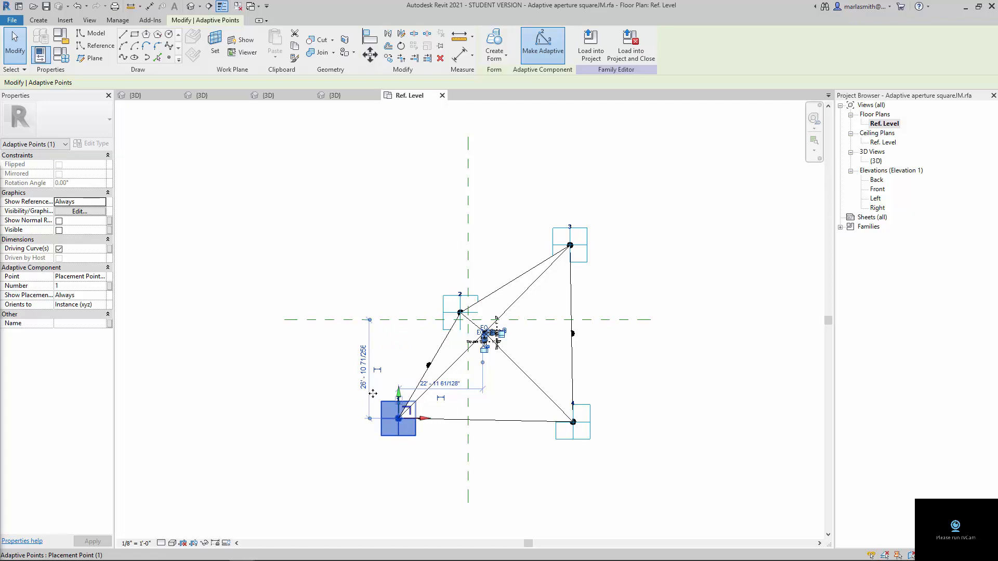
click(364, 382)
text(2)
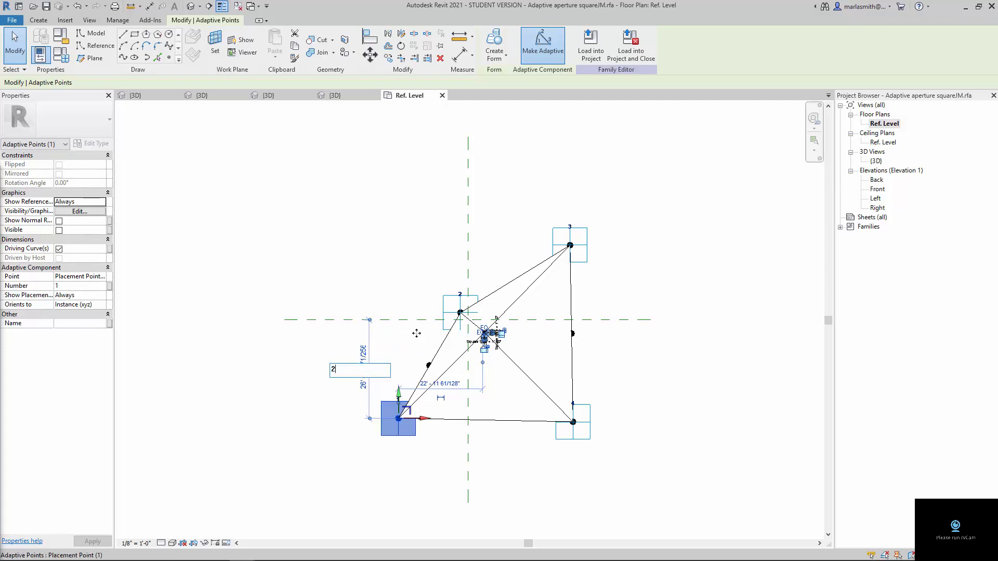
key(Return)
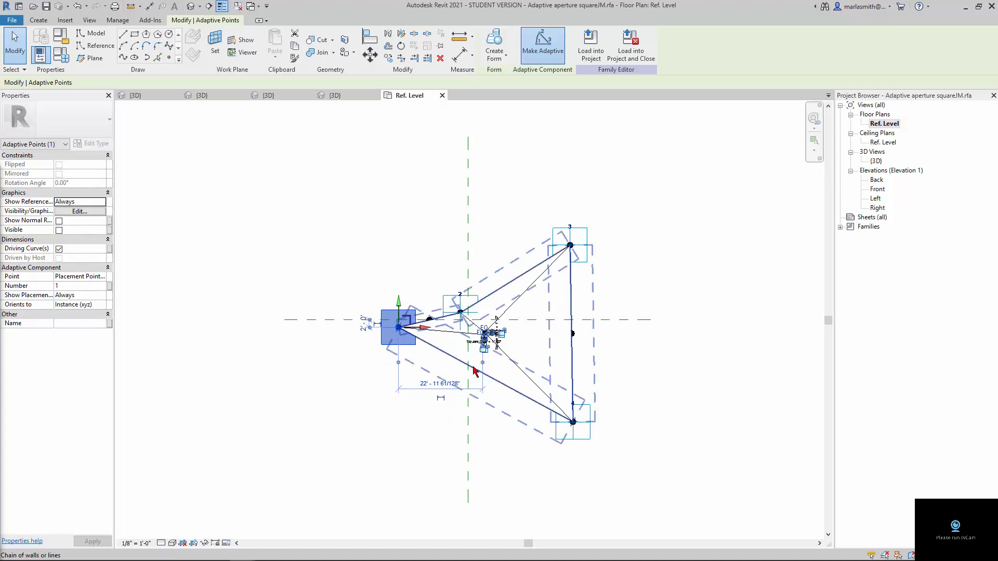
drag(470, 372, 468, 372)
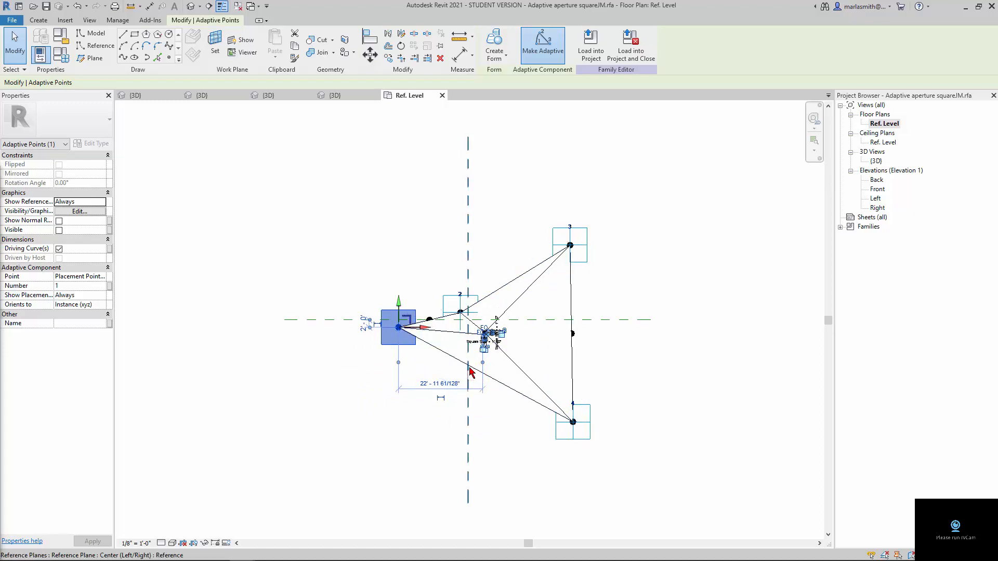
click(440, 384)
text(0)
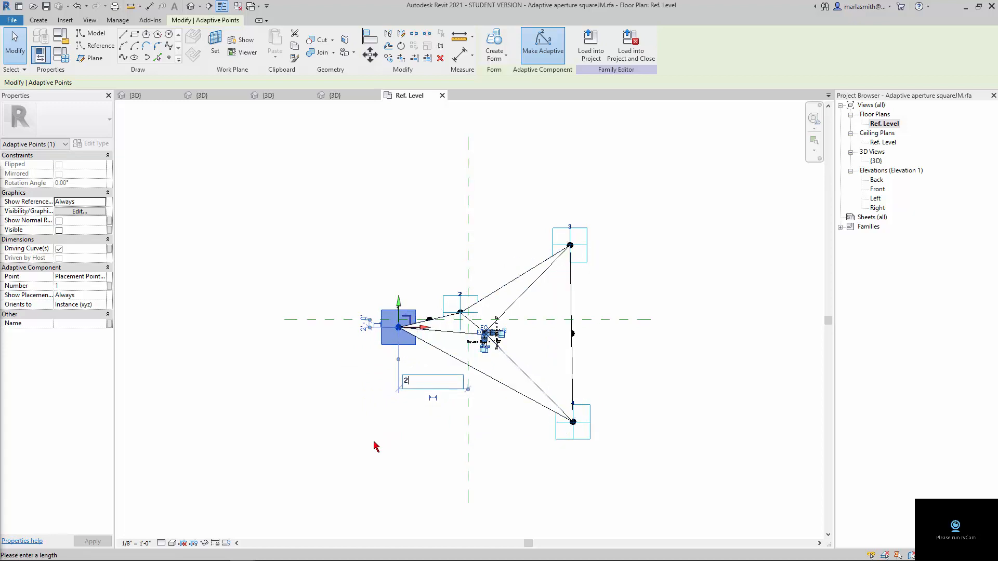
key(Return)
Set adaptive point 4's distance to 2' from both the horizontal and the vertical center reference planes
click(584, 424)
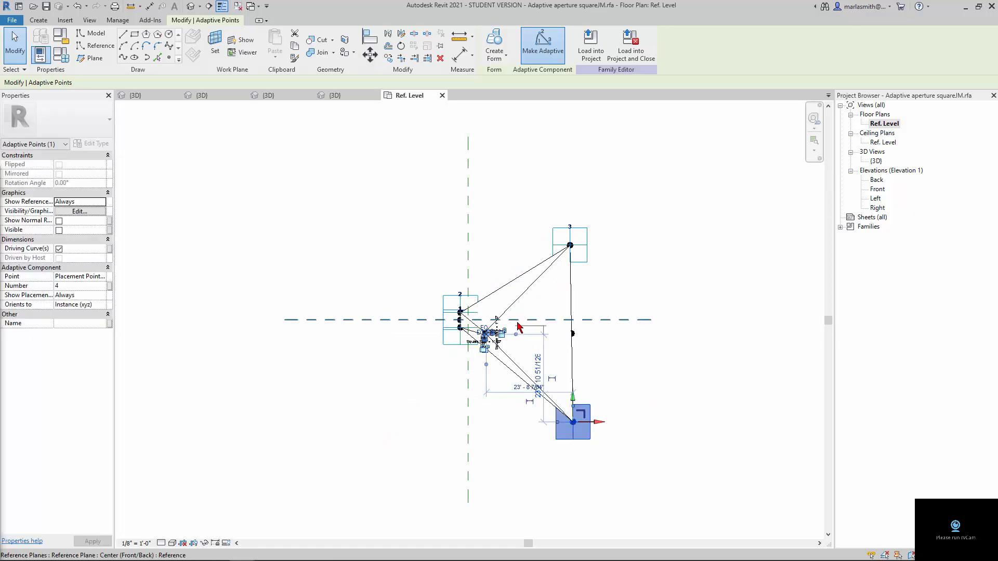
drag(518, 321, 518, 322)
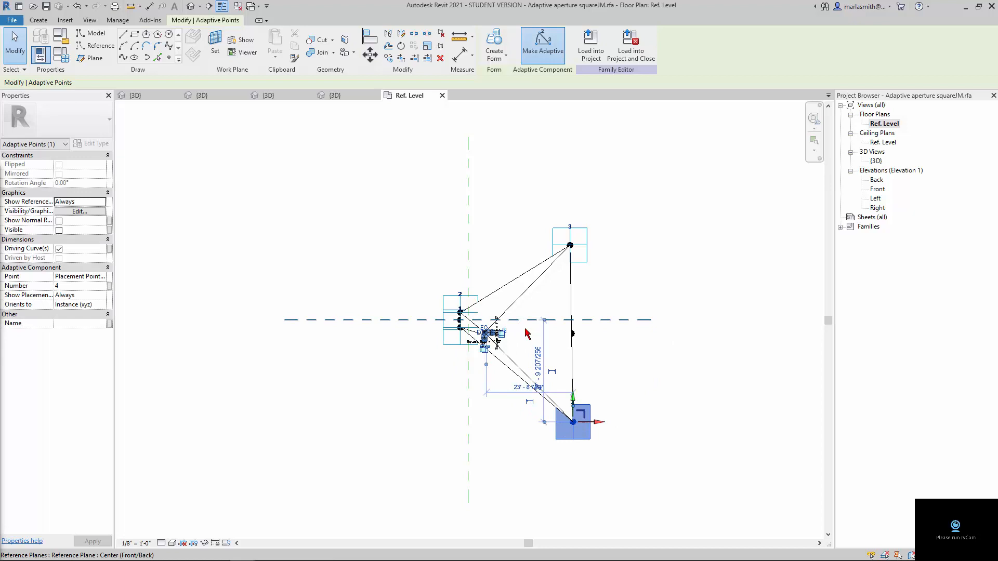
click(537, 357)
text(2)
key(Return)
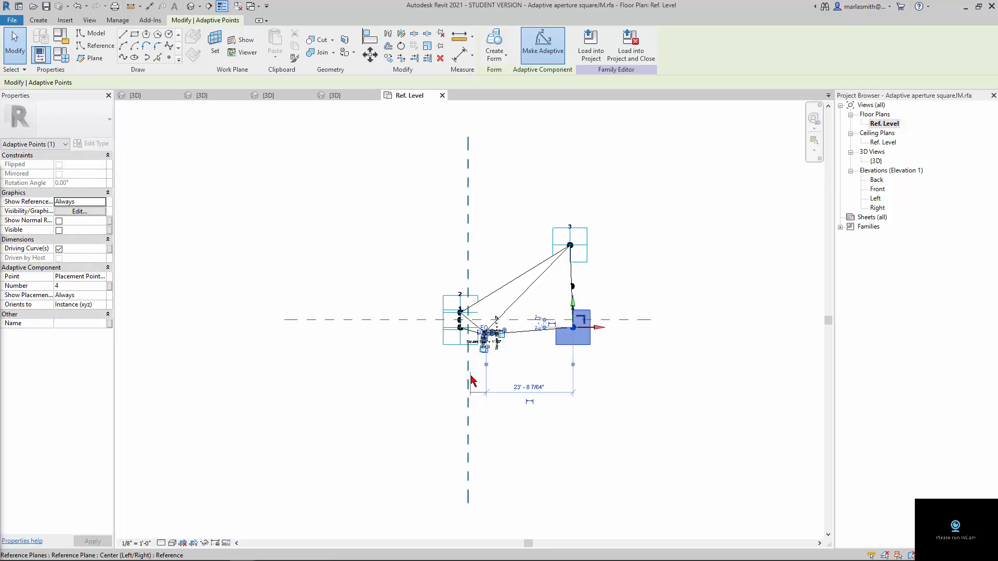
drag(471, 376, 468, 376)
click(522, 386)
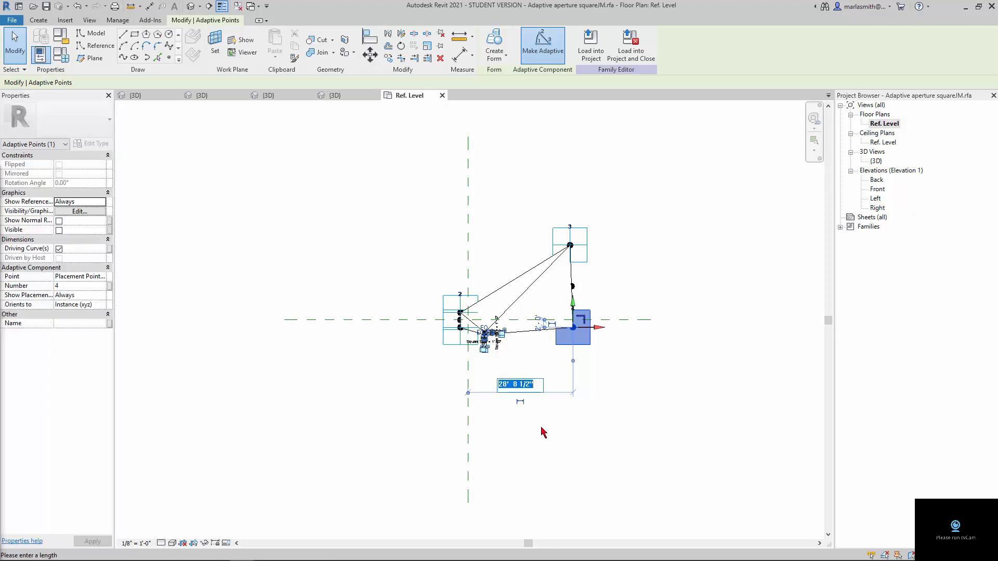
text(2)
key(Return)
Position adaptive point 3 at 2' right of the vertical center reference plane and 2' above the horizontal one
click(588, 242)
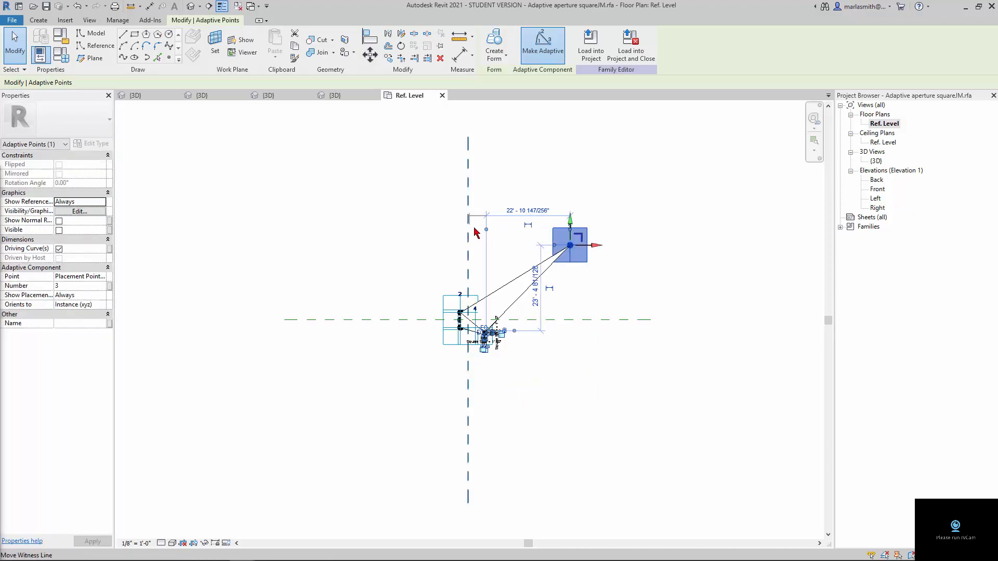
click(528, 210)
text(2)
key(Return)
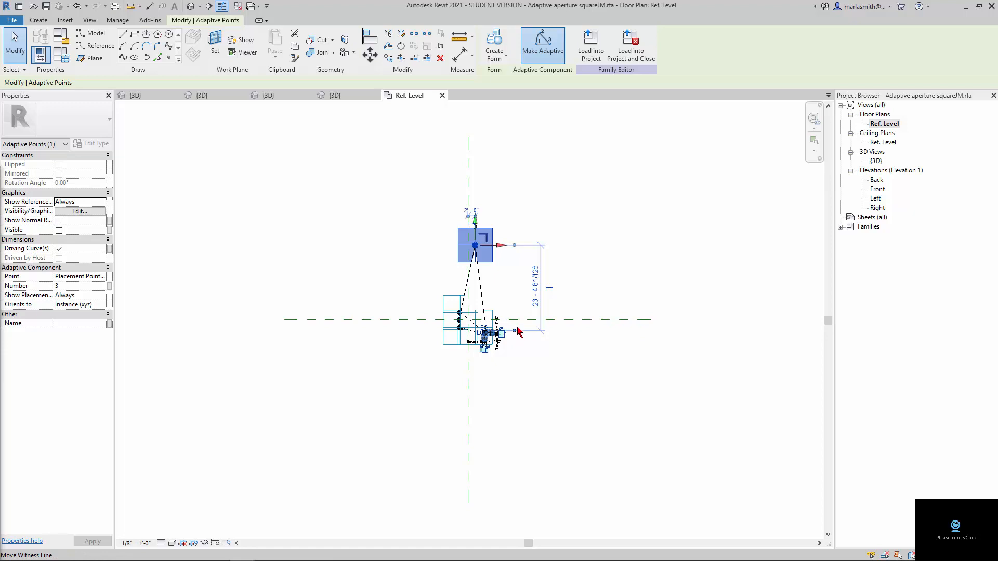
drag(518, 332, 518, 320)
scroll(520, 335, up, 2)
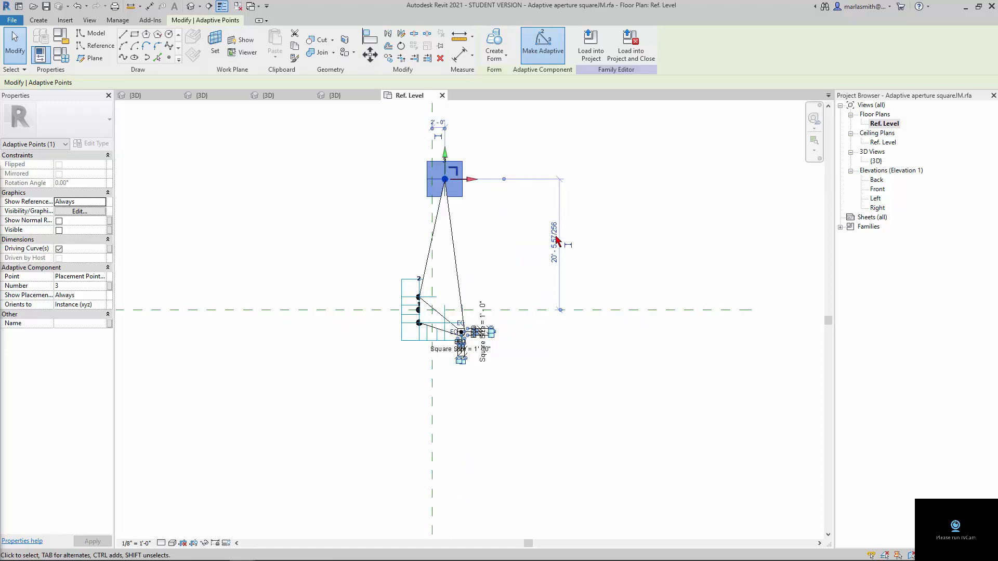
click(557, 240)
text(2)
key(Return)
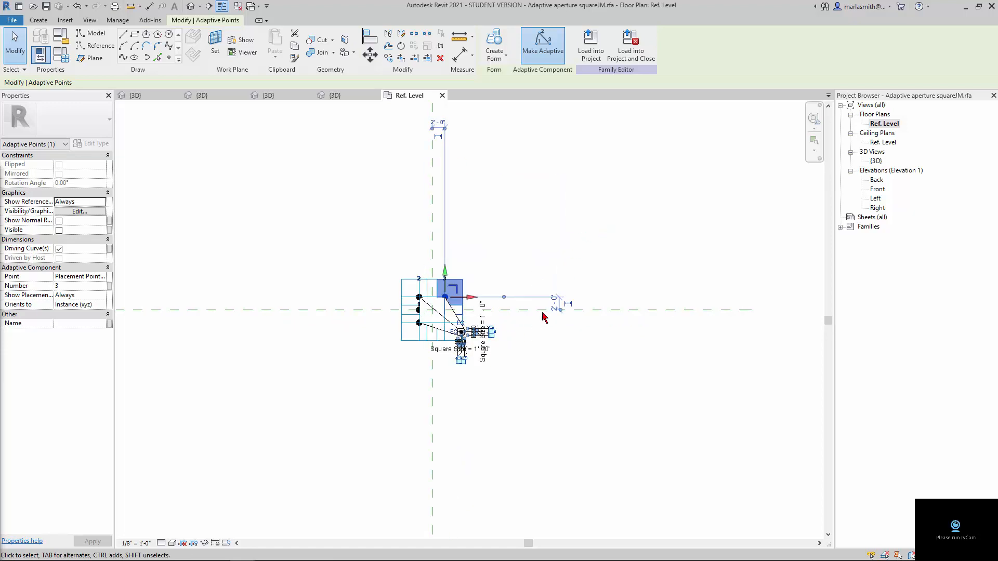
scroll(462, 352, up, 5)
key(Escape)
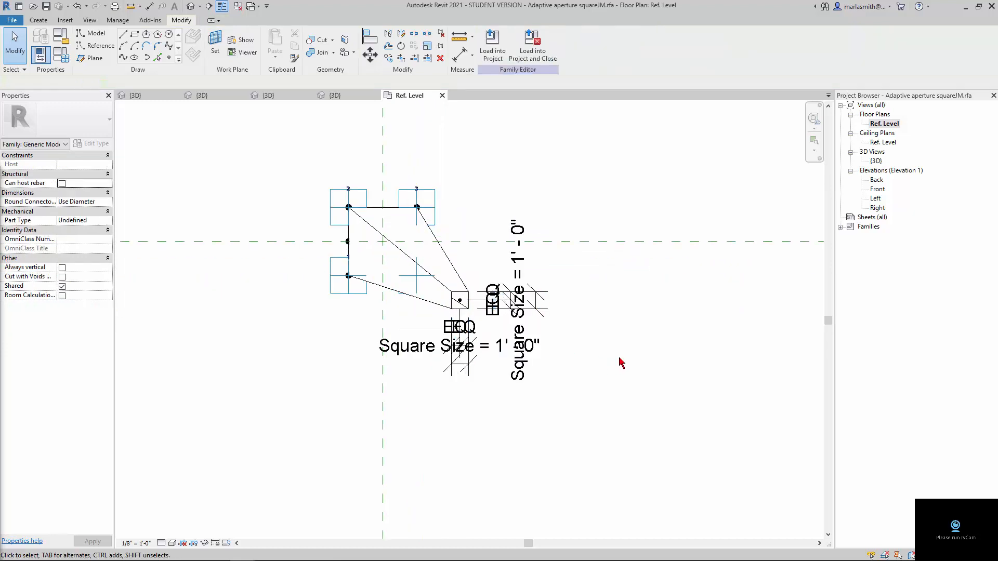
Set the Ref. Level plan's view scale to 3" = 1'-0"
mouse_move(620, 363)
middle_down()
mouse_move(595, 289)
mouse_move(615, 372)
middle_up()
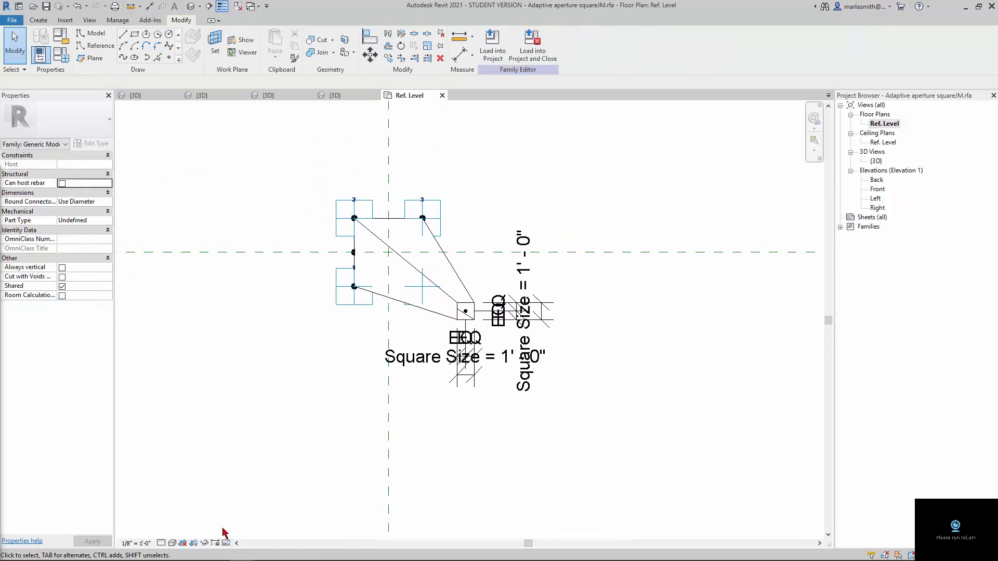
click(136, 543)
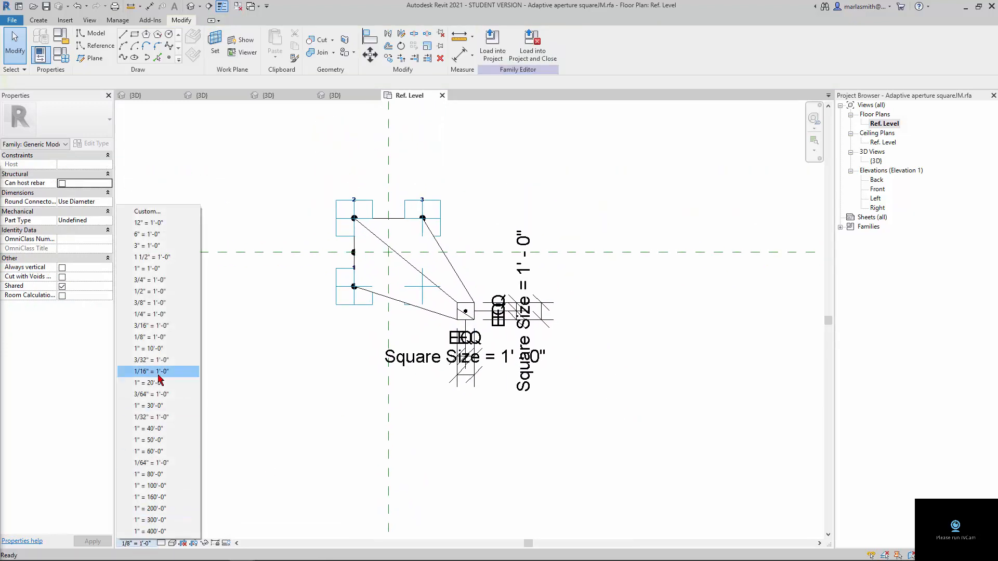
click(165, 247)
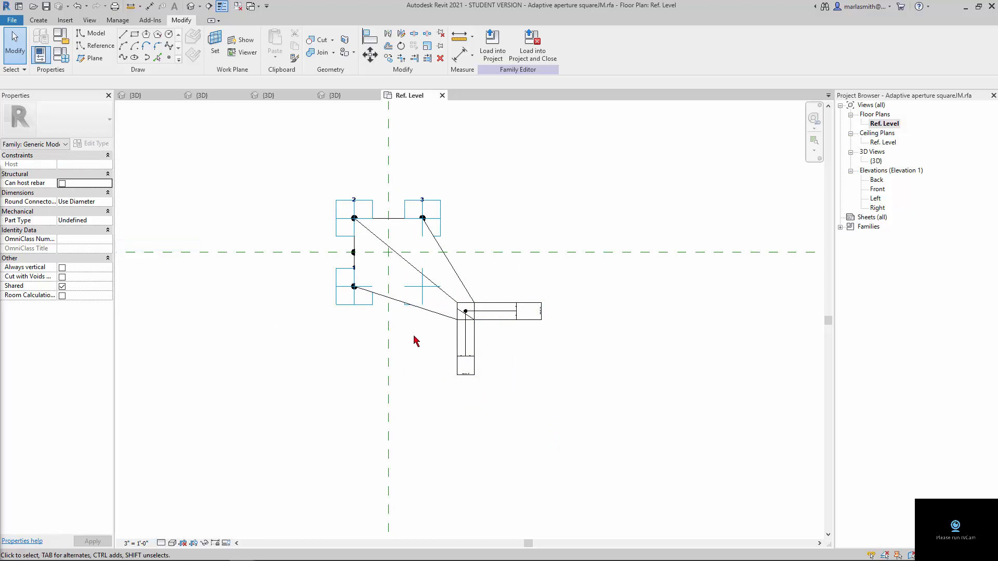
scroll(416, 190, down, 2)
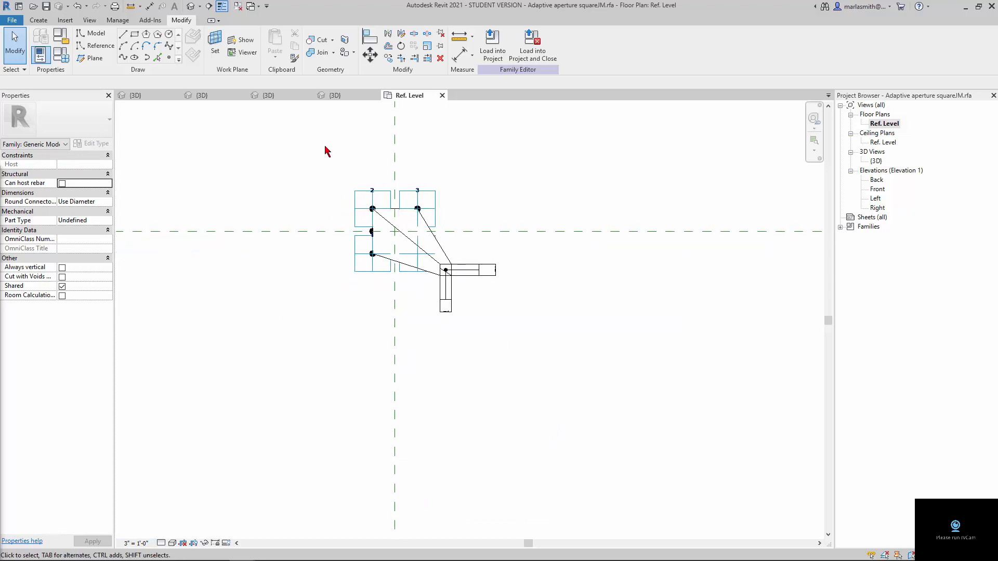
Open the default 3D view and set its visual style to Wireframe to inspect the adaptive points and central square
click(192, 7)
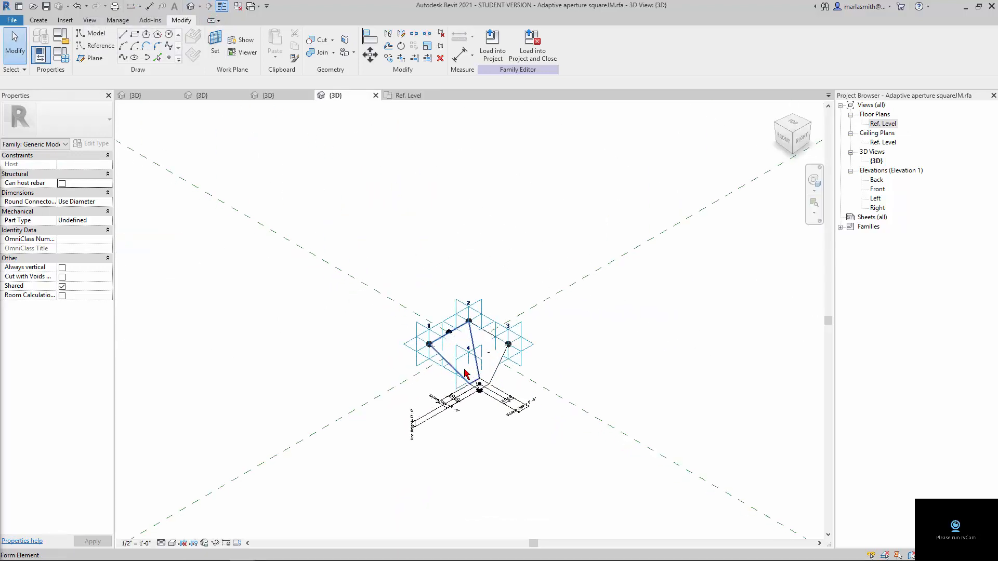
scroll(465, 370, up, 5)
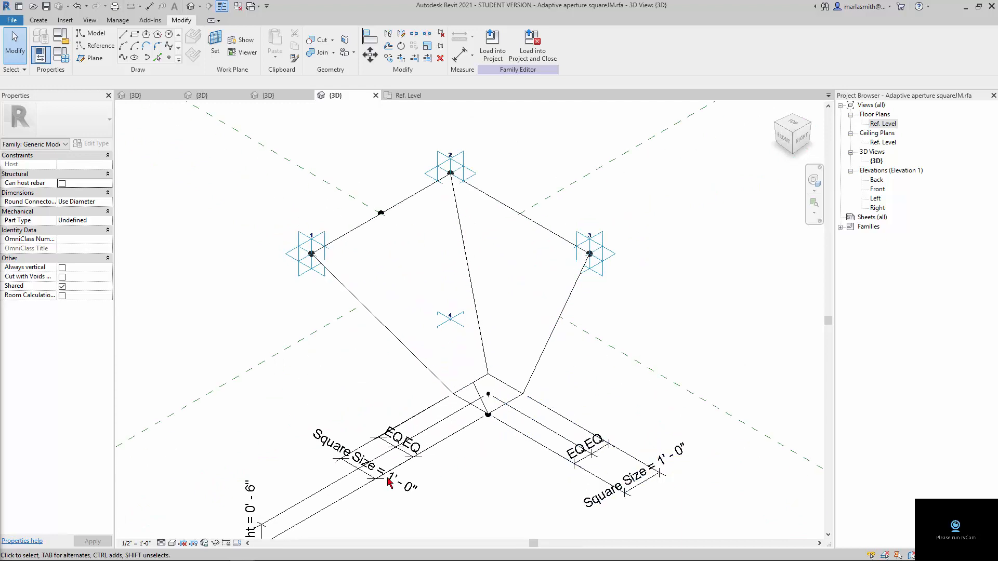
click(172, 543)
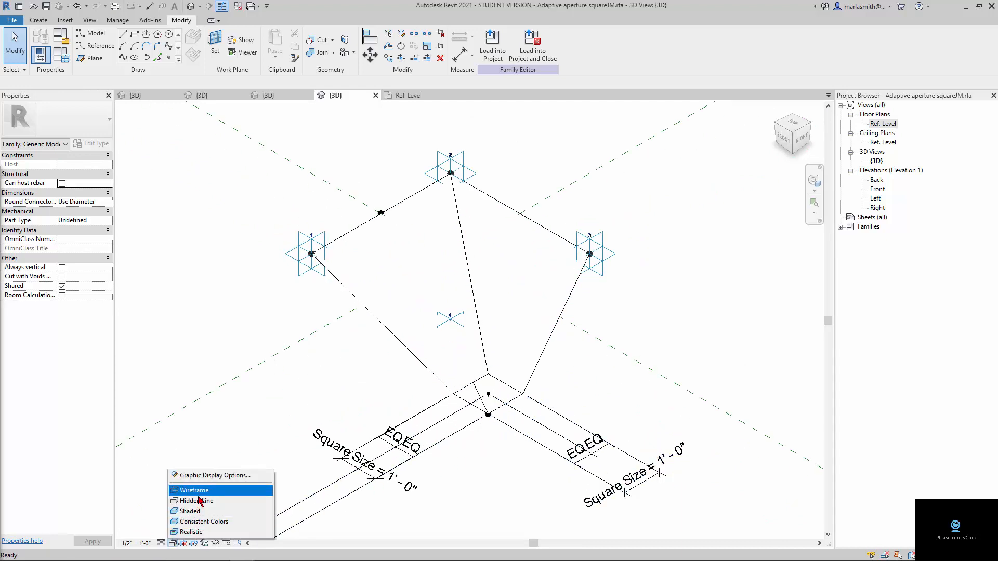
click(201, 495)
shift+middle_drag(480, 406, 479, 339)
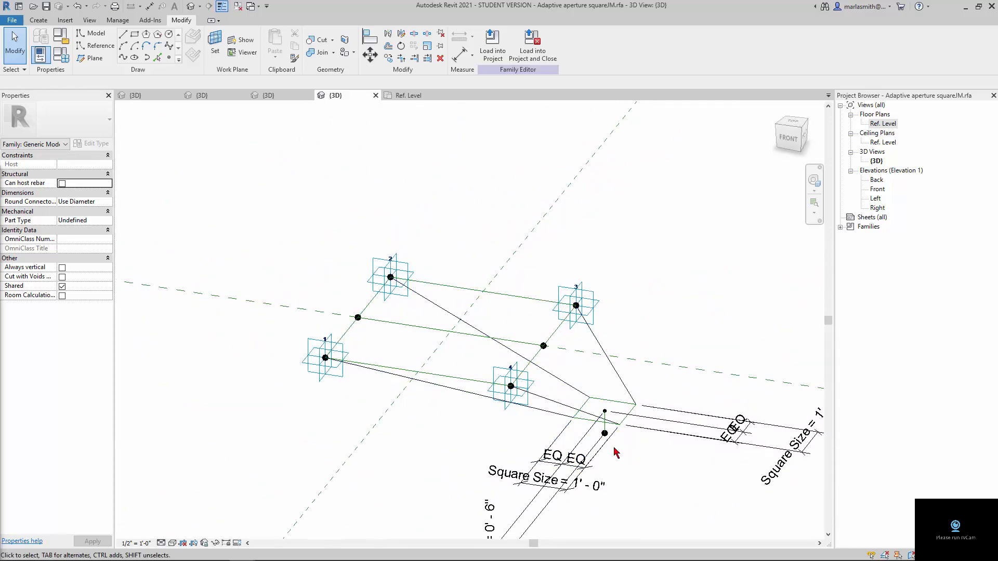
scroll(608, 446, up, 2)
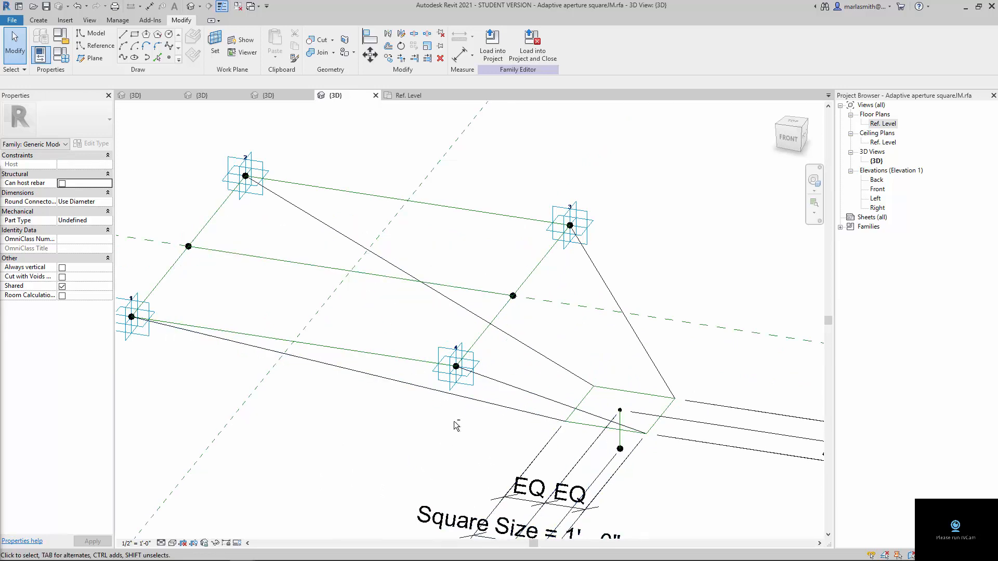
shift+middle_drag(454, 424, 398, 294)
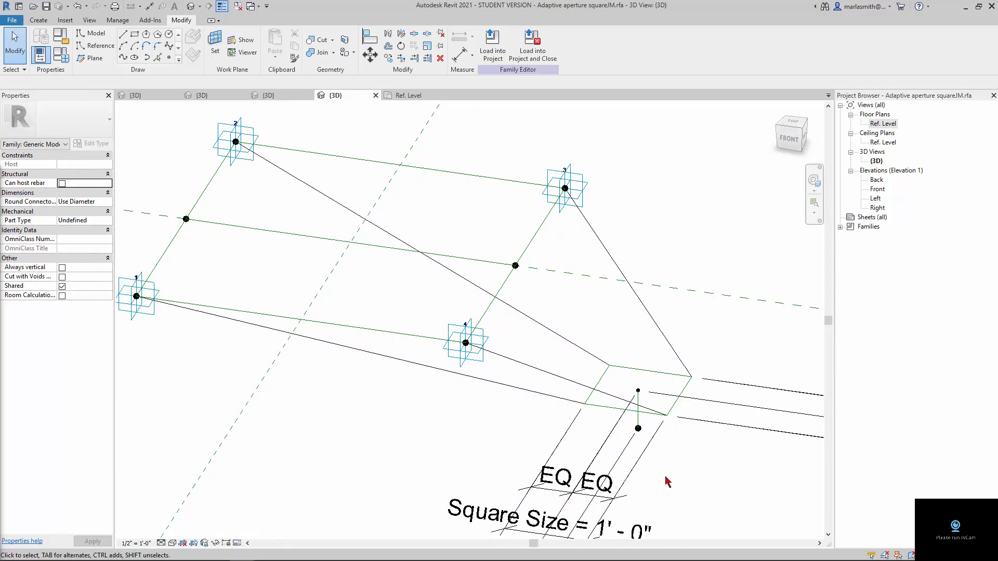
Rehost the vertical line's base reference point onto the midpoint of the reference line joining the midpoints of edges 1-2 and 3-4
click(644, 484)
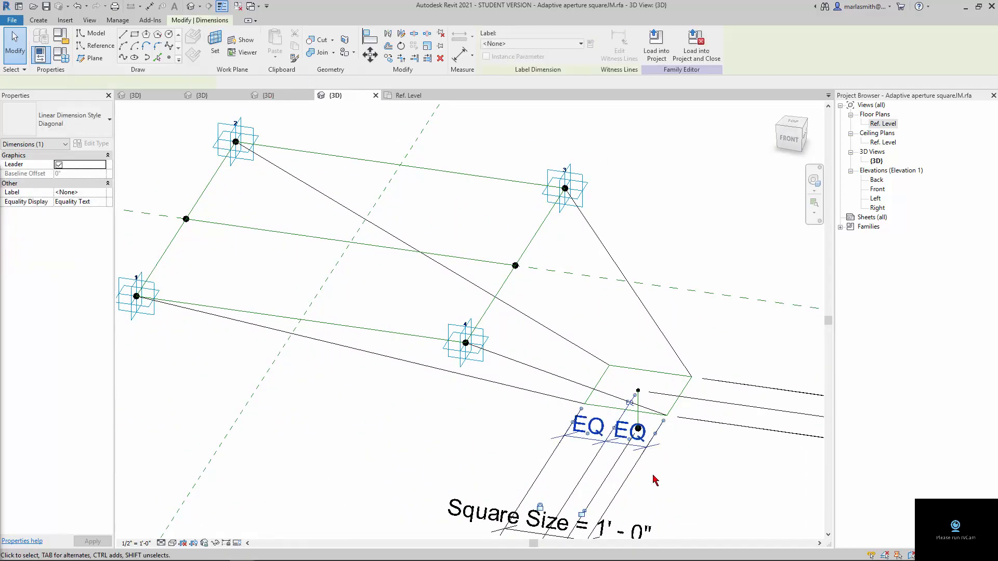
click(658, 480)
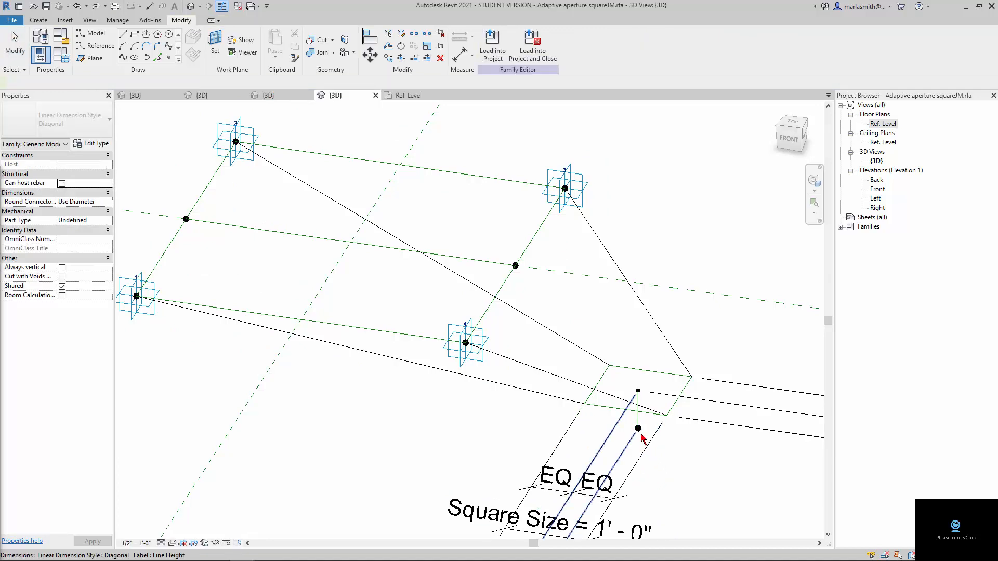
click(638, 429)
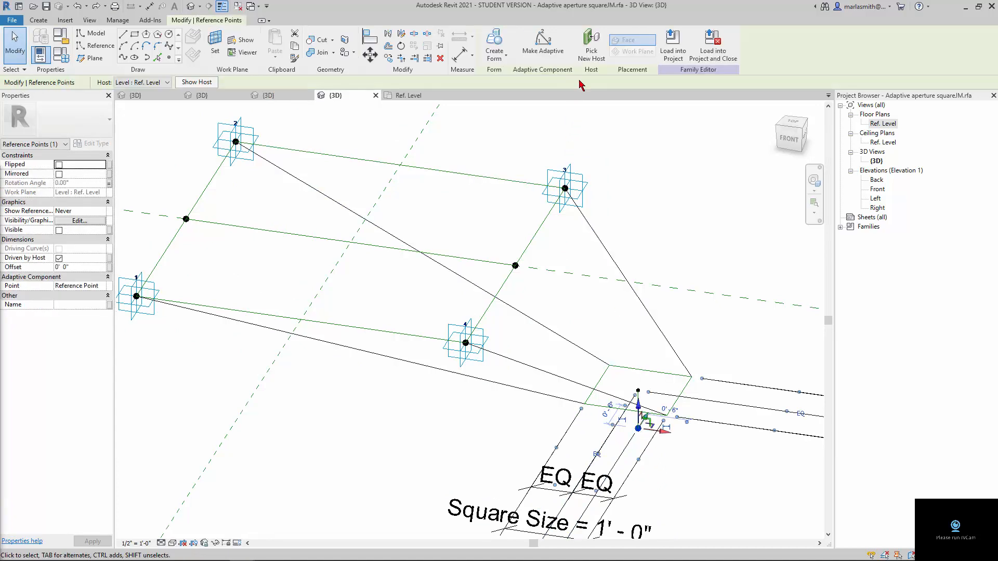
click(591, 52)
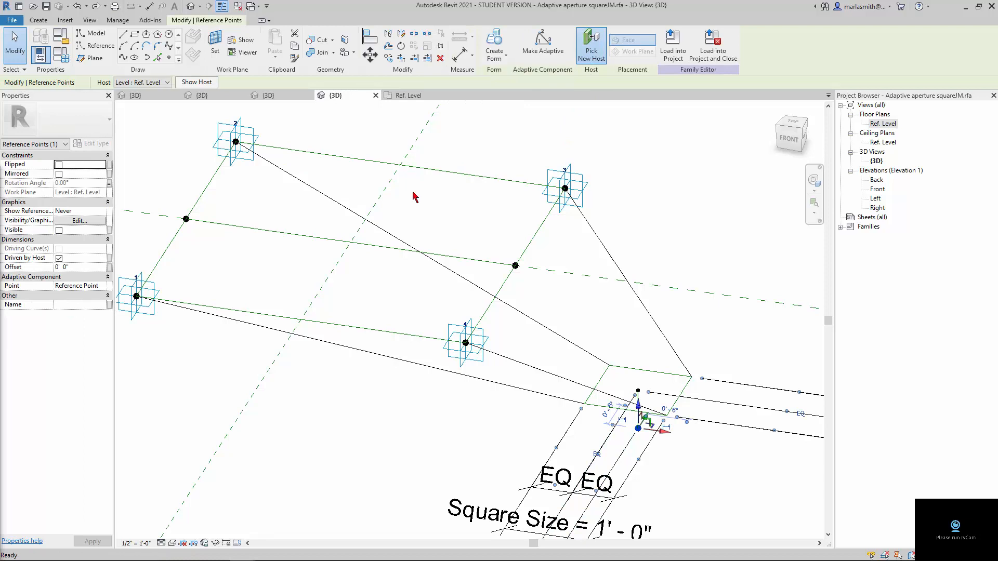
click(350, 242)
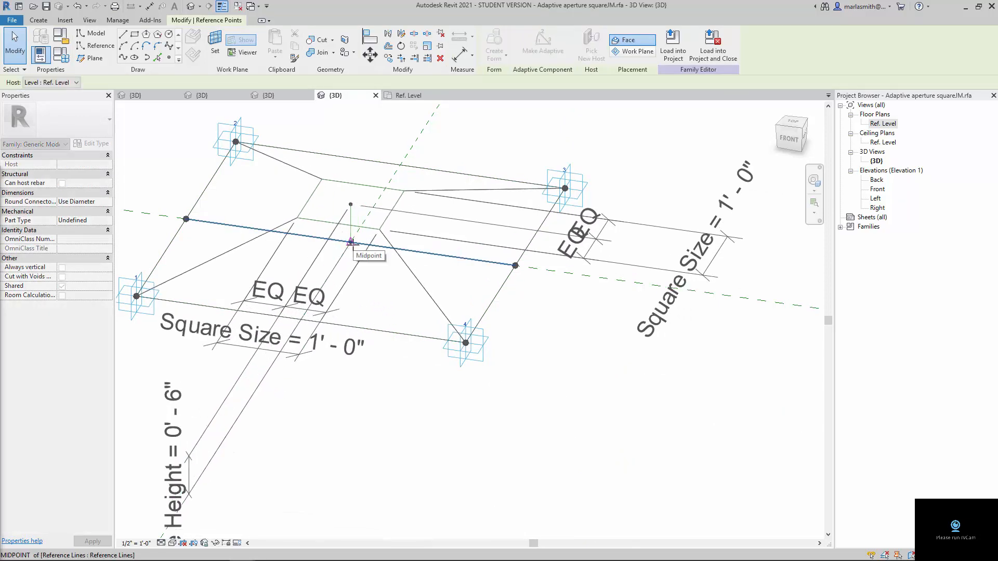
click(351, 243)
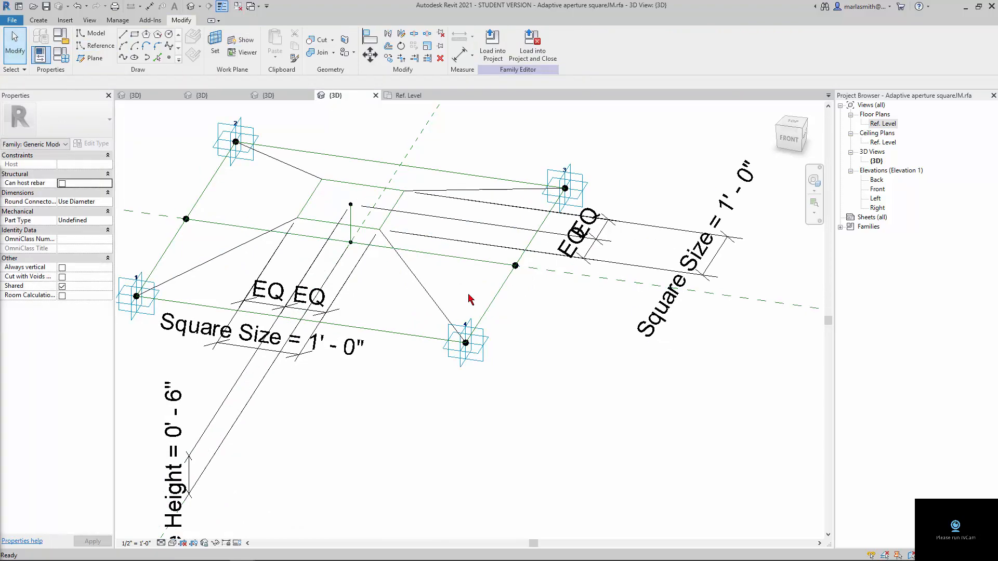
shift+middle_drag(468, 296, 433, 381)
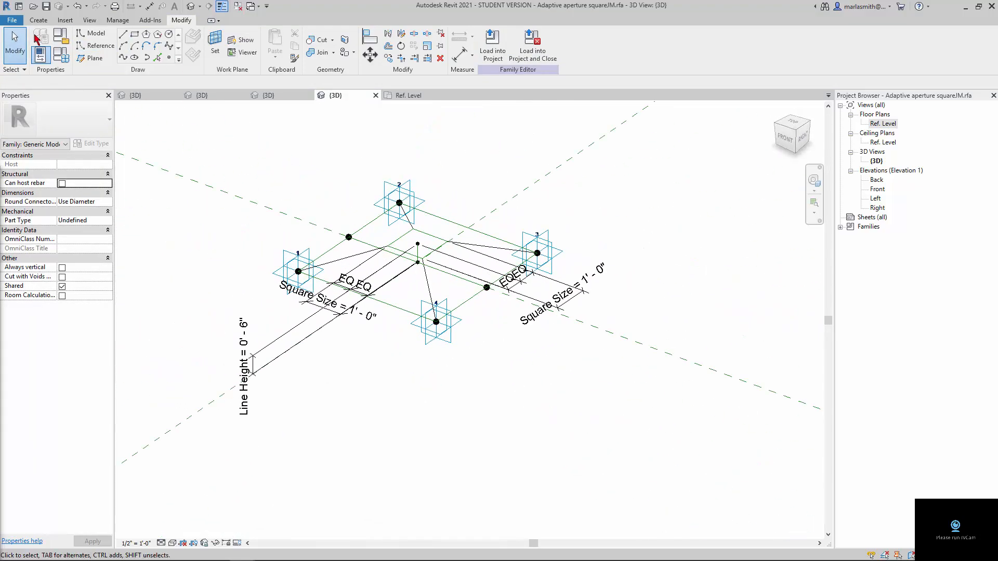
Save the family under the new name "4pt square apeture surface.rfa"
click(12, 21)
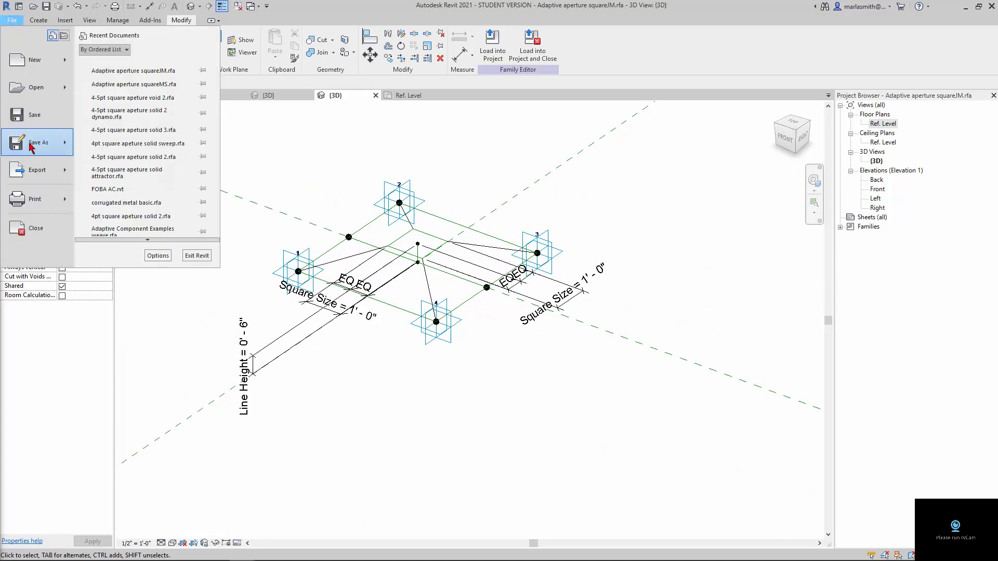
mouse_move(30, 147)
click(106, 137)
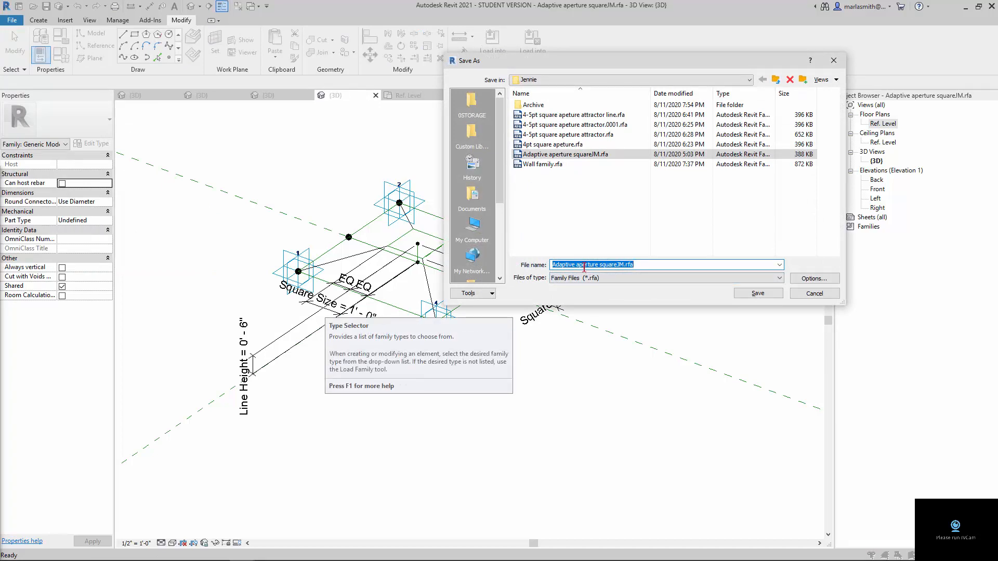
text(4pt square apeture)
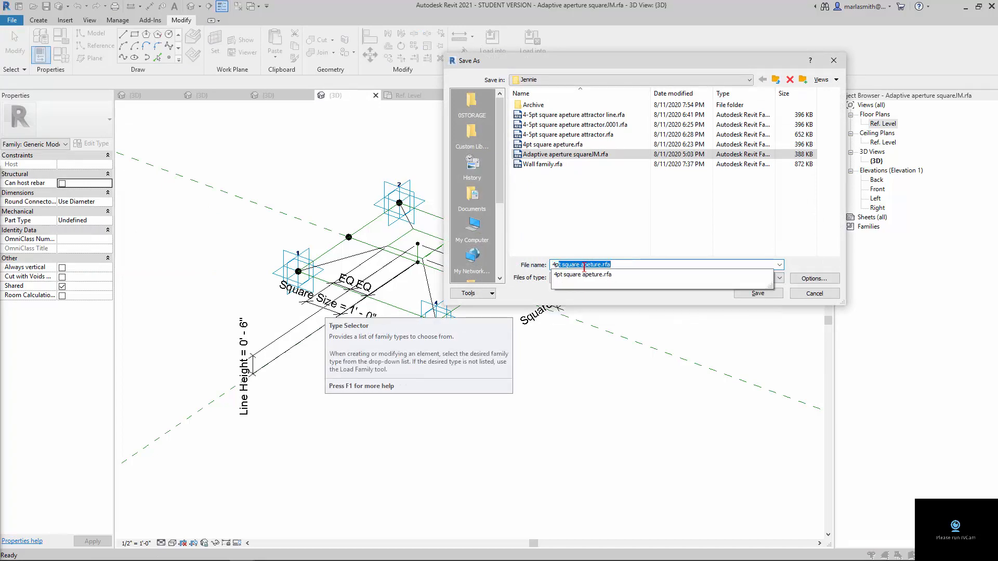
click(600, 265)
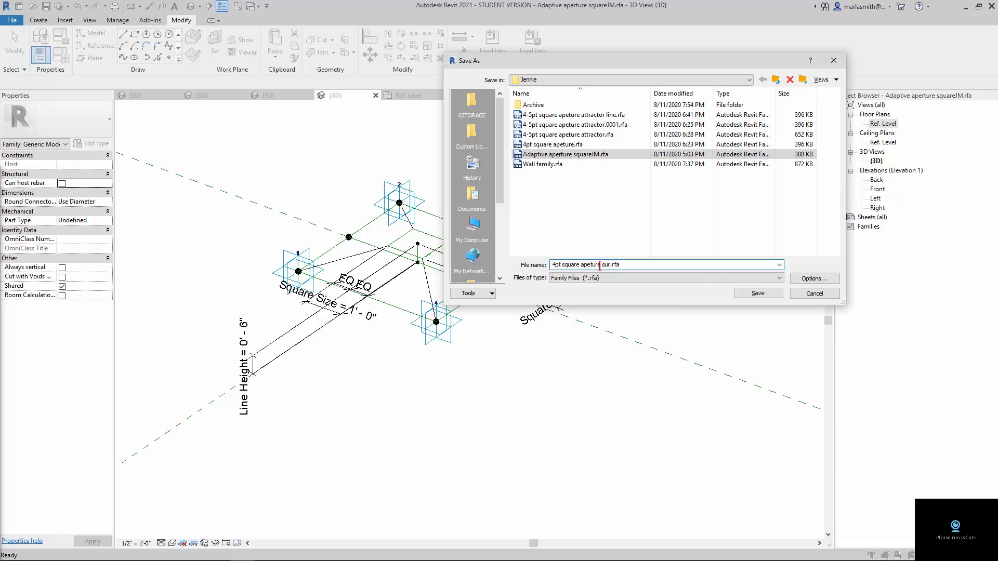
text(surface)
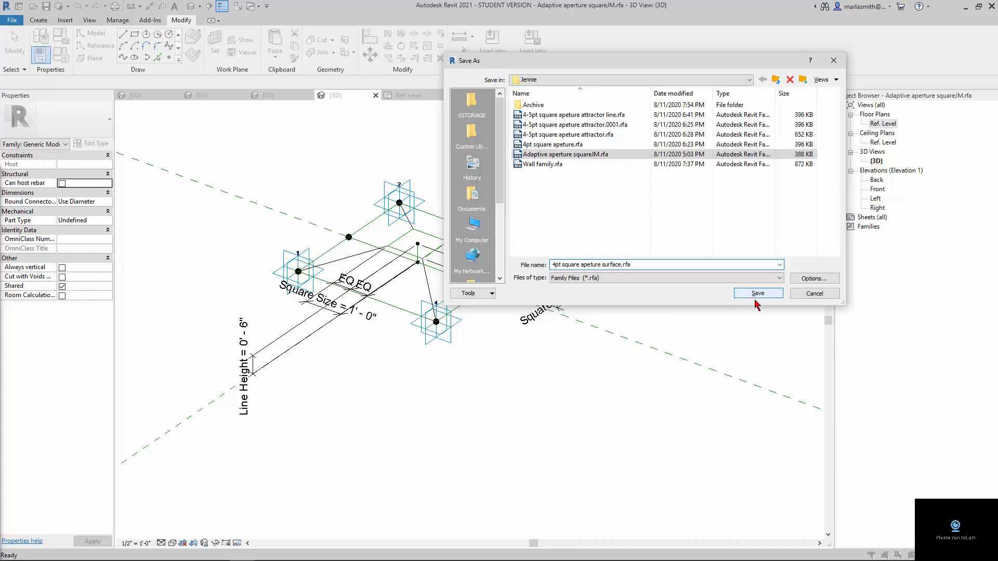
click(757, 294)
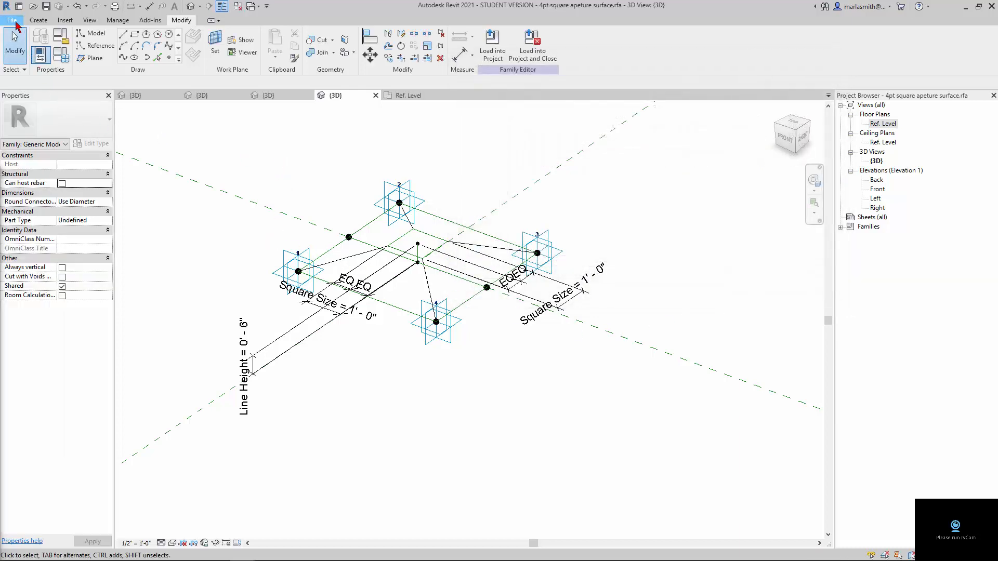
Reopen the original family Adaptive aperture squareJM.rfa from the recent documents
click(15, 23)
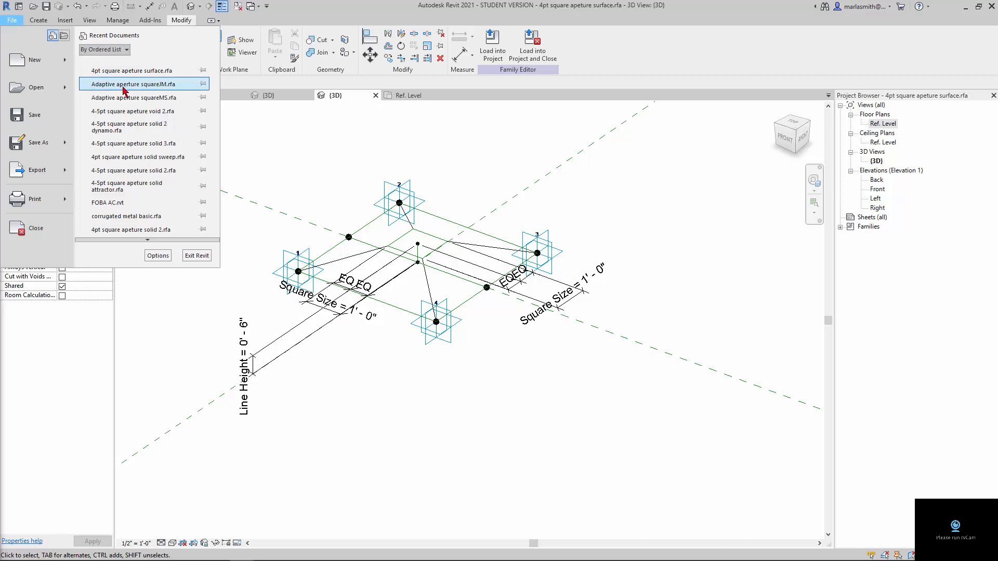
click(418, 219)
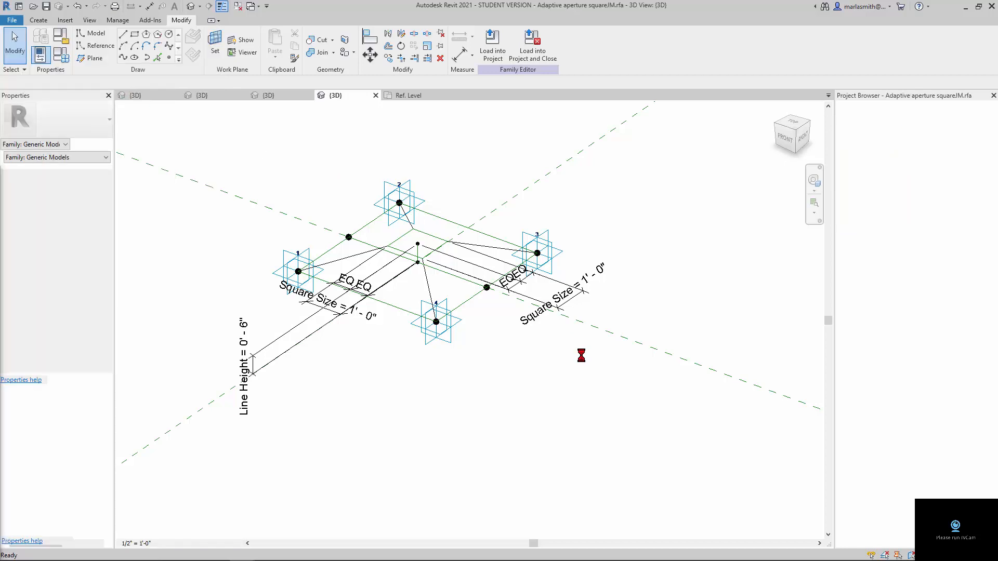
scroll(479, 399, up, 10)
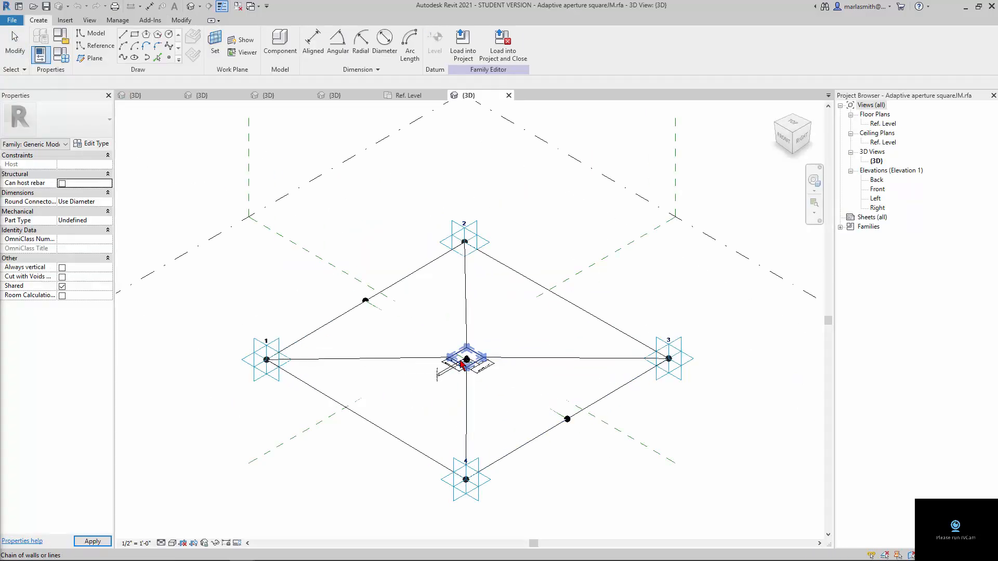
Examine the central square's base reference point, vertical reference line and dimensions relative to the four adaptive points
scroll(480, 346, up, 5)
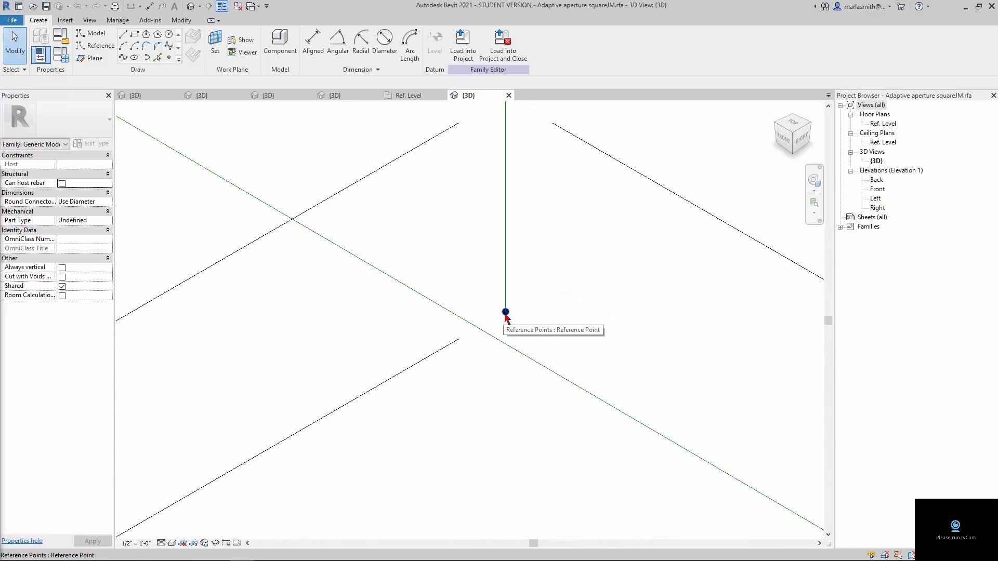
drag(463, 281, 521, 321)
scroll(496, 330, down, 3)
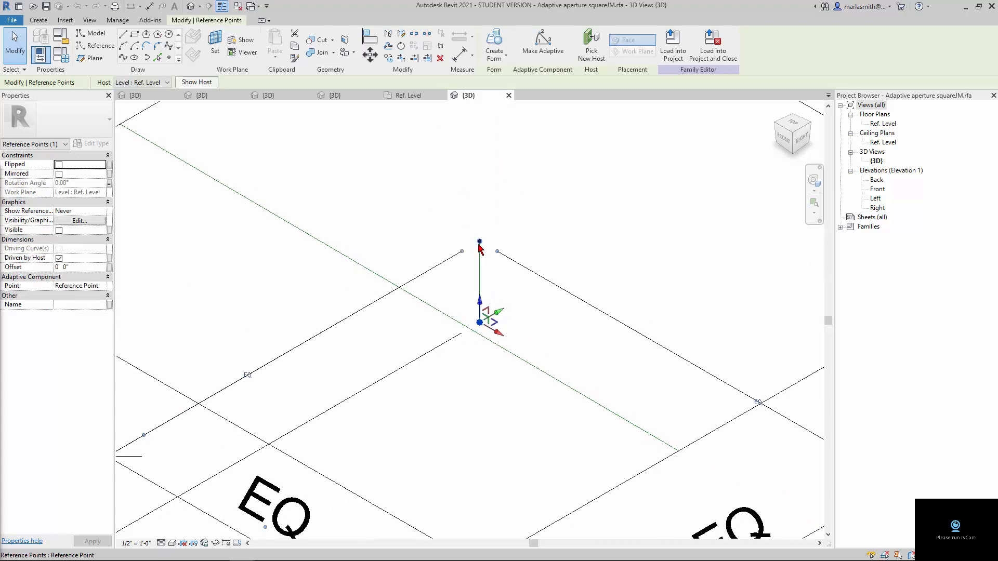
key(Escape)
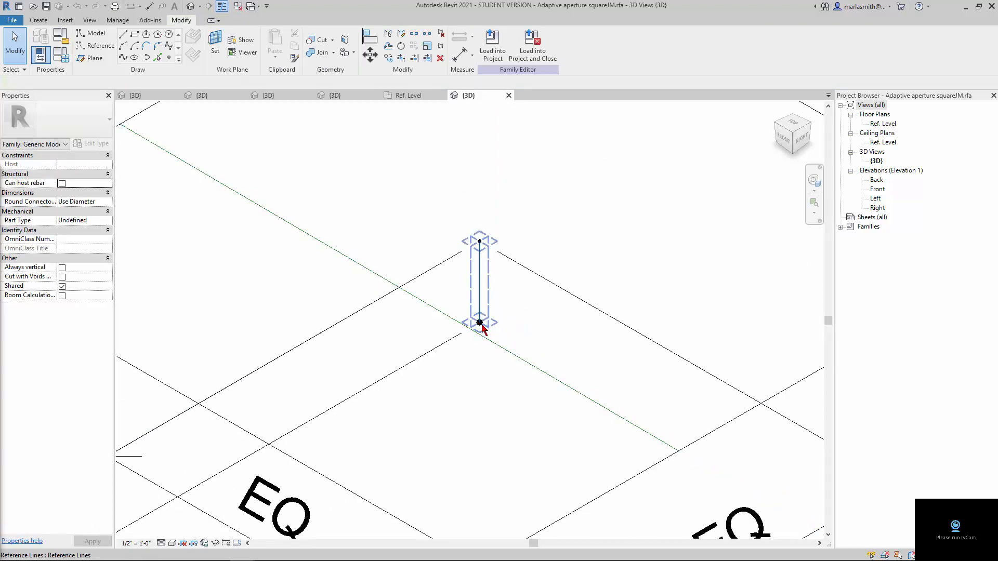
scroll(481, 331, down, 5)
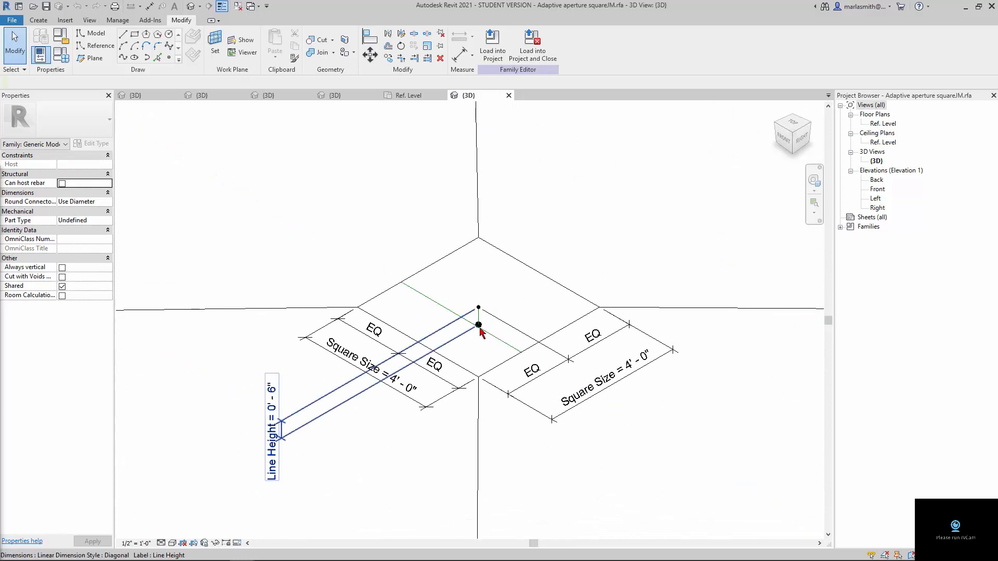
scroll(479, 327, down, 6)
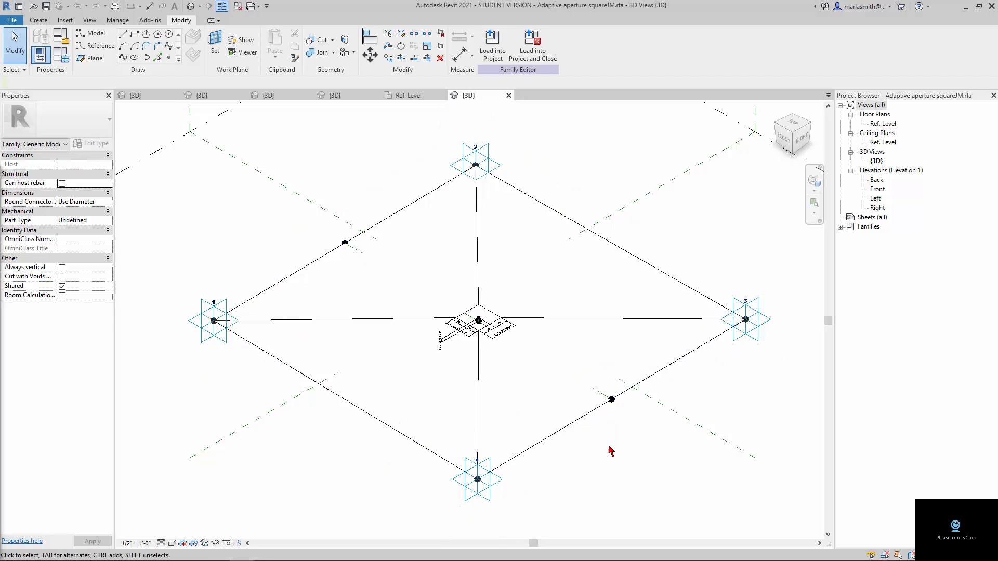
scroll(445, 188, down, 2)
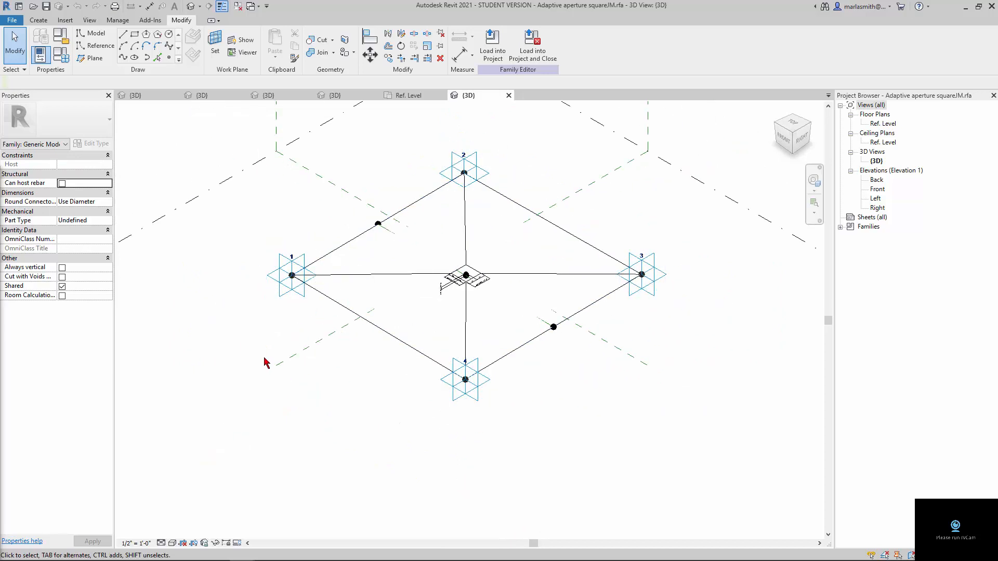